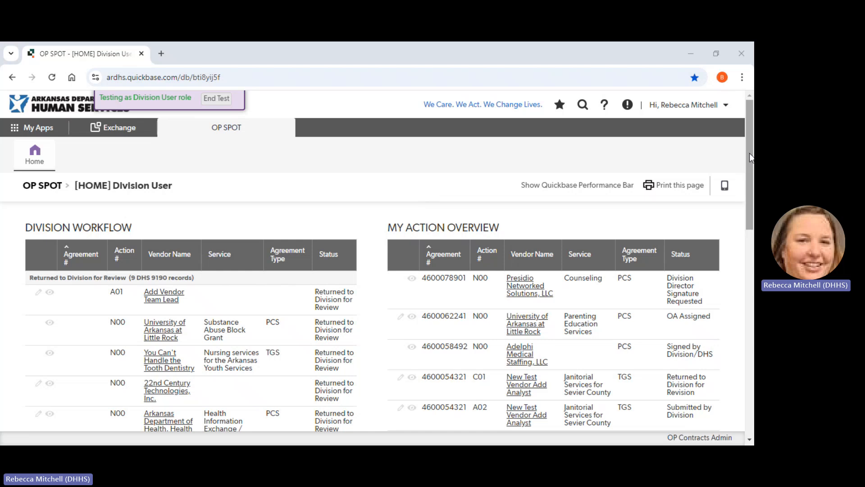
{"action": "left_click_drag", "start_coordinate": [752, 146], "coordinate": [753, 307]}
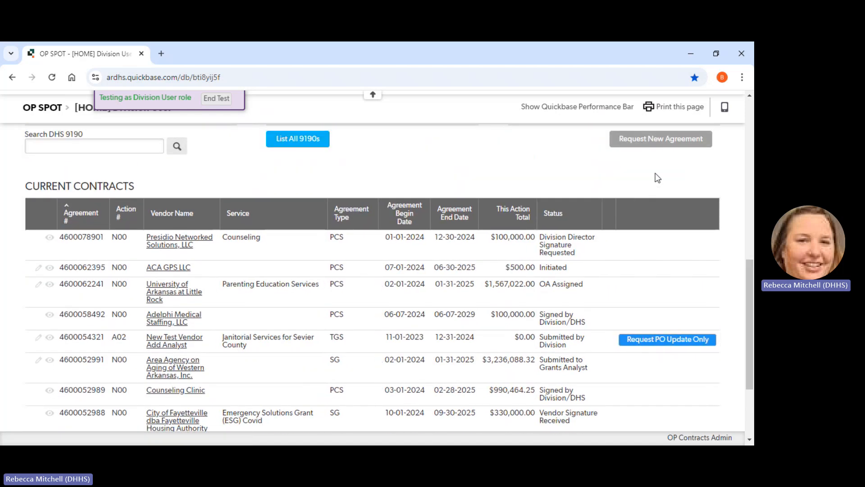
{"action": "mouse_move", "coordinate": [703, 192]}
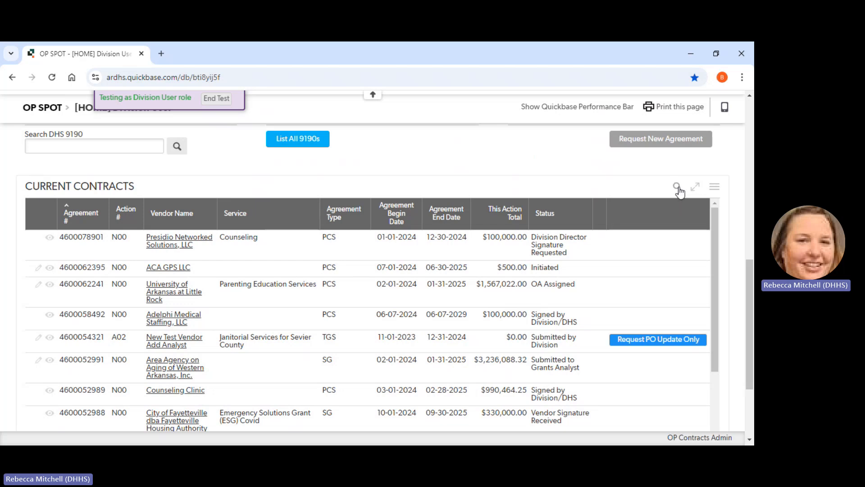
{"action": "left_click", "coordinate": [678, 187]}
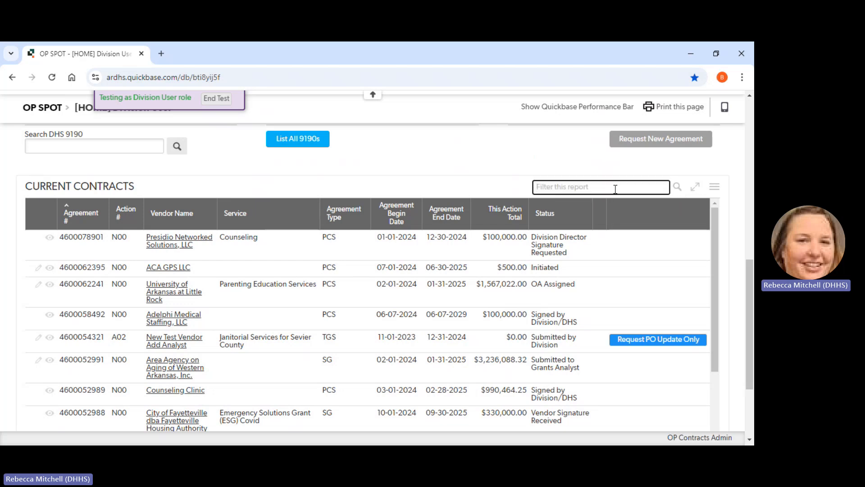
{"action": "key", "text": "ctrl+v"}
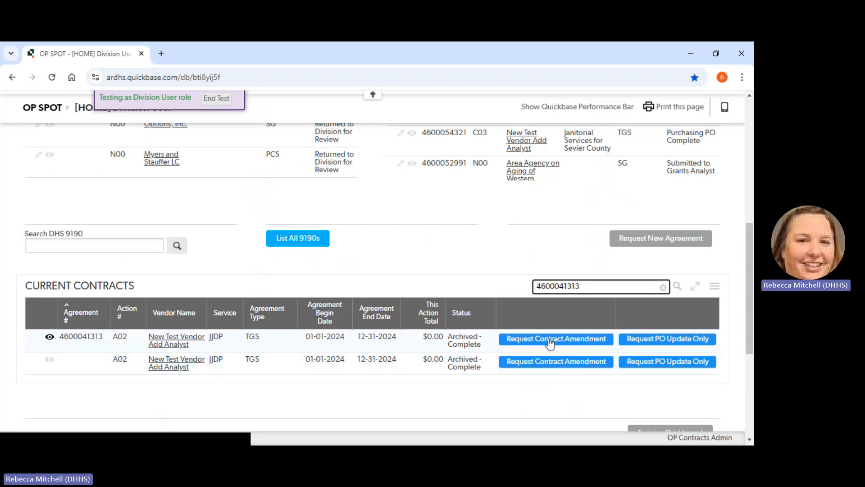
{"action": "left_click", "coordinate": [50, 338]}
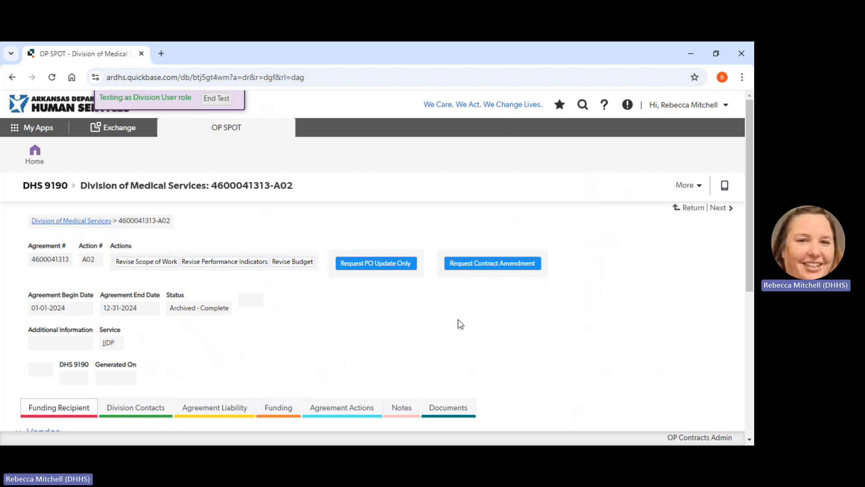
- Review the A02 record's funding recipient, division contacts, agreement liability, purchase orders and PO line items
{"action": "scroll", "coordinate": [457, 319], "scroll_direction": "down", "scroll_amount": 3}
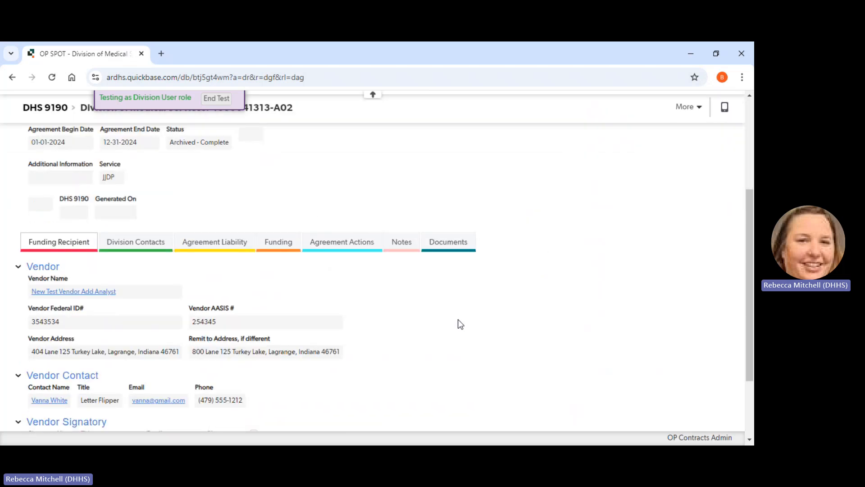
{"action": "left_click", "coordinate": [128, 243]}
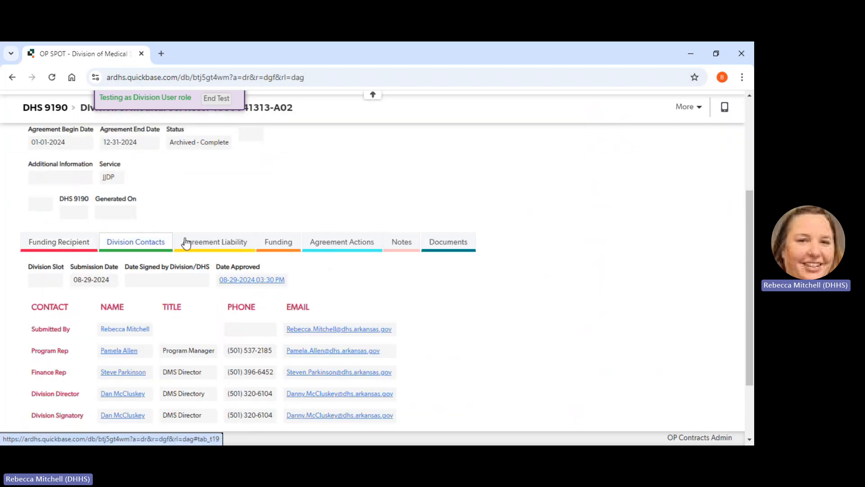
{"action": "left_click", "coordinate": [204, 245]}
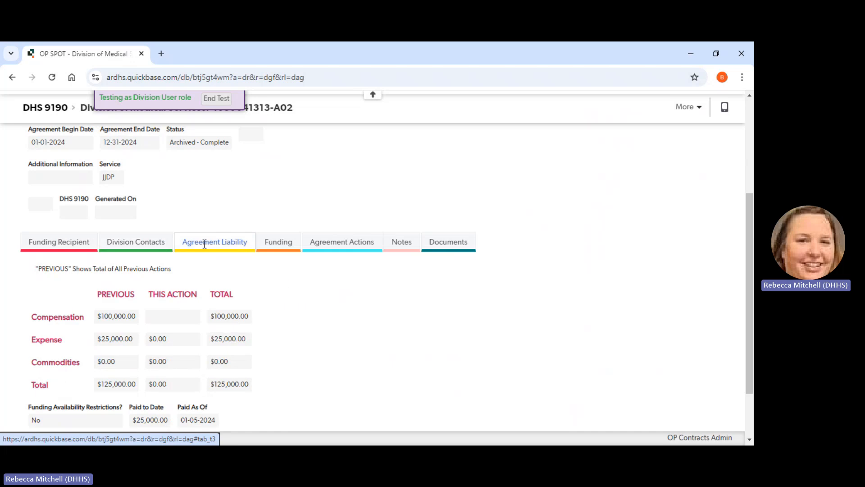
{"action": "left_click", "coordinate": [276, 250]}
{"action": "scroll", "coordinate": [325, 338], "scroll_direction": "down", "scroll_amount": 3}
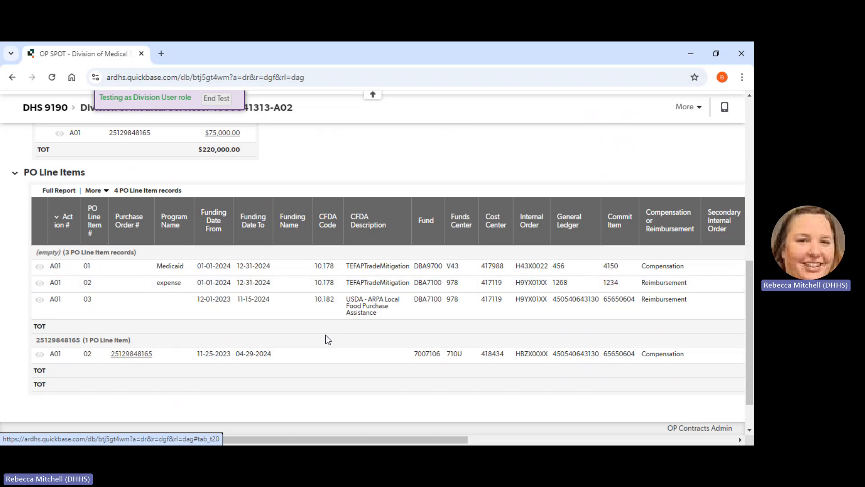
{"action": "scroll", "coordinate": [327, 341], "scroll_direction": "up", "scroll_amount": 3}
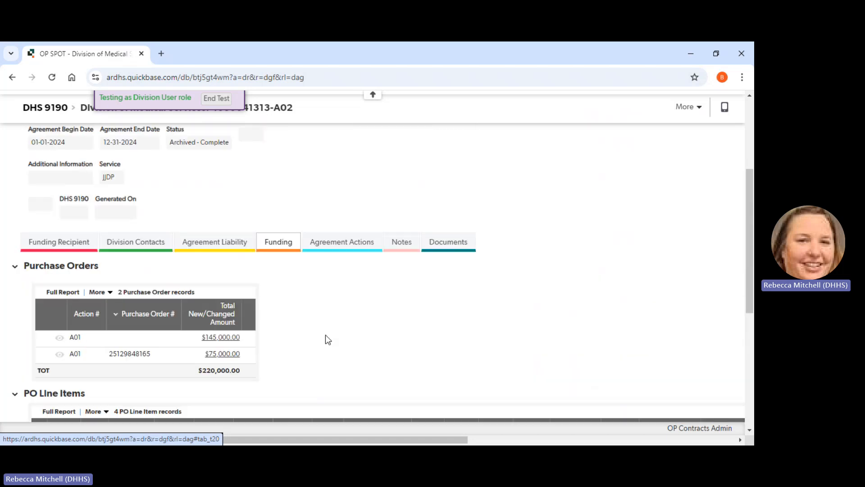
{"action": "scroll", "coordinate": [325, 335], "scroll_direction": "up", "scroll_amount": 1}
{"action": "scroll", "coordinate": [325, 335], "scroll_direction": "up", "scroll_amount": 1}
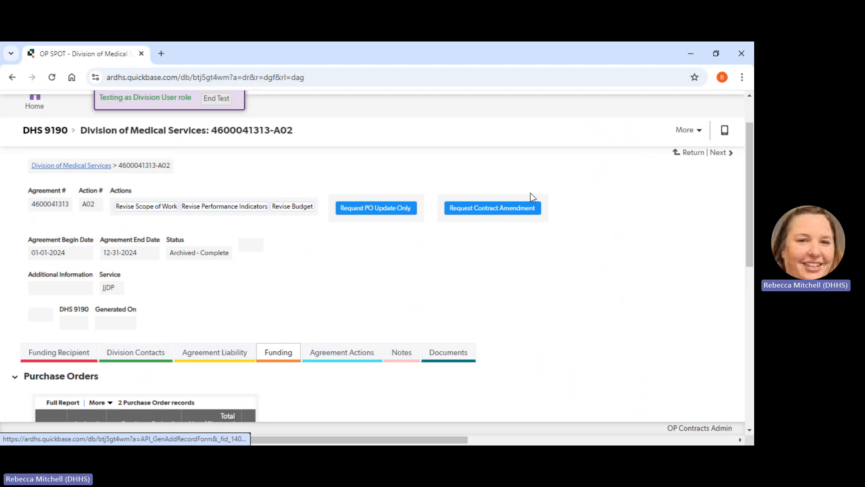
- Request a contract amendment from the A02 record and choose the actions Extend for Time Only and Revise Scope of Work
{"action": "left_click", "coordinate": [494, 210]}
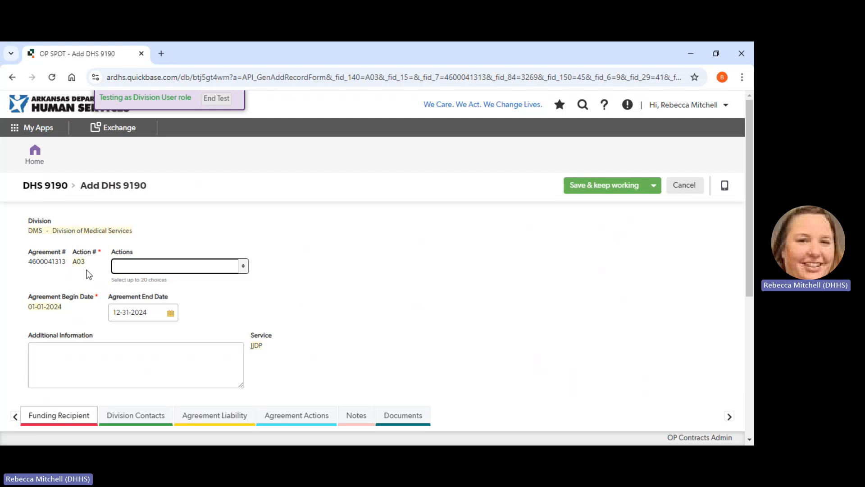
{"action": "left_click", "coordinate": [243, 267]}
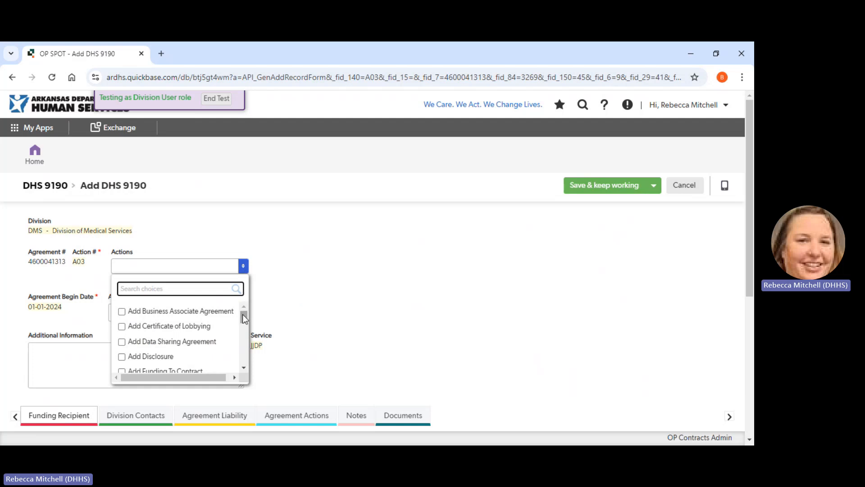
{"action": "mouse_move", "coordinate": [242, 314]}
{"action": "left_mouse_down"}
{"action": "mouse_move", "coordinate": [244, 353]}
{"action": "mouse_move", "coordinate": [246, 313]}
{"action": "left_mouse_up"}
{"action": "left_click_drag", "start_coordinate": [246, 314], "coordinate": [244, 336]}
{"action": "left_click", "coordinate": [122, 337]}
{"action": "scroll", "coordinate": [242, 336], "scroll_direction": "down", "scroll_amount": 3}
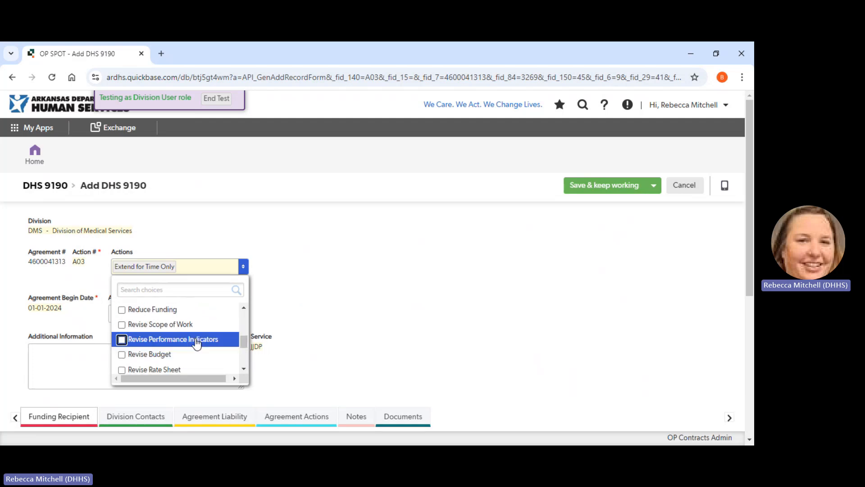
{"action": "left_click", "coordinate": [148, 324]}
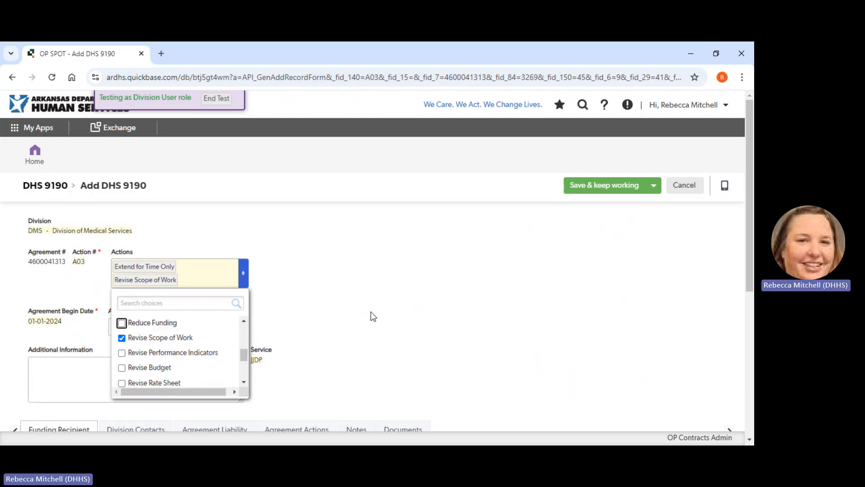
{"action": "left_click", "coordinate": [384, 309]}
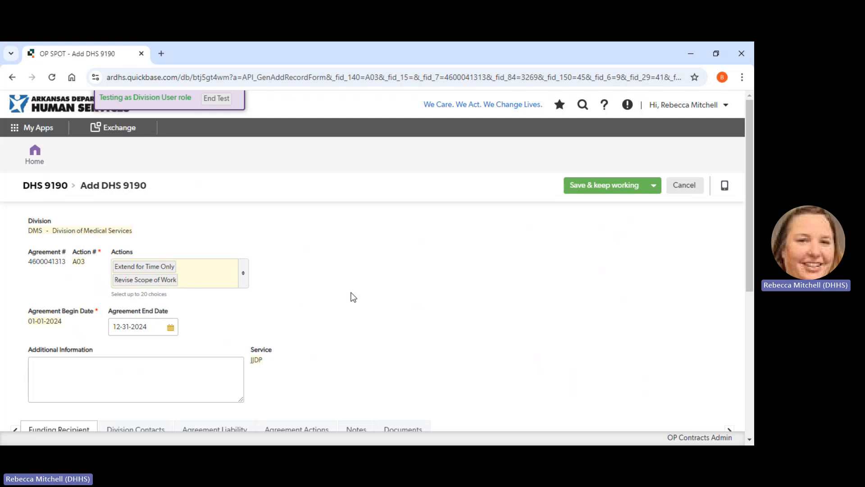
- Check the amendment's funding recipient and division contacts, and set this action's compensation to 1000000 in the agreement liability
{"action": "scroll", "coordinate": [353, 297], "scroll_direction": "down", "scroll_amount": 3}
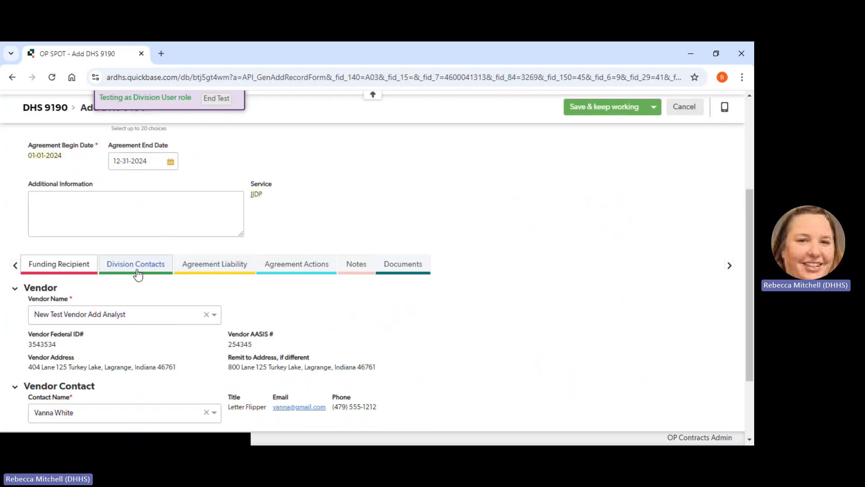
{"action": "scroll", "coordinate": [261, 312], "scroll_direction": "down", "scroll_amount": 1}
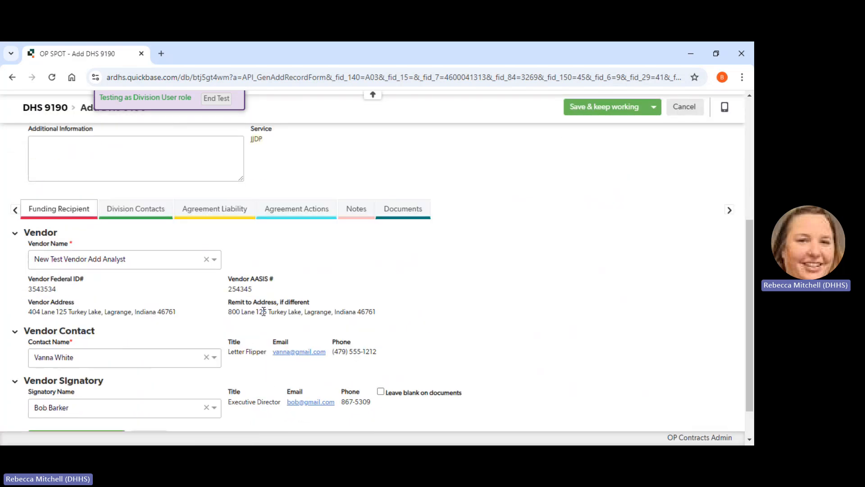
{"action": "left_click", "coordinate": [132, 211]}
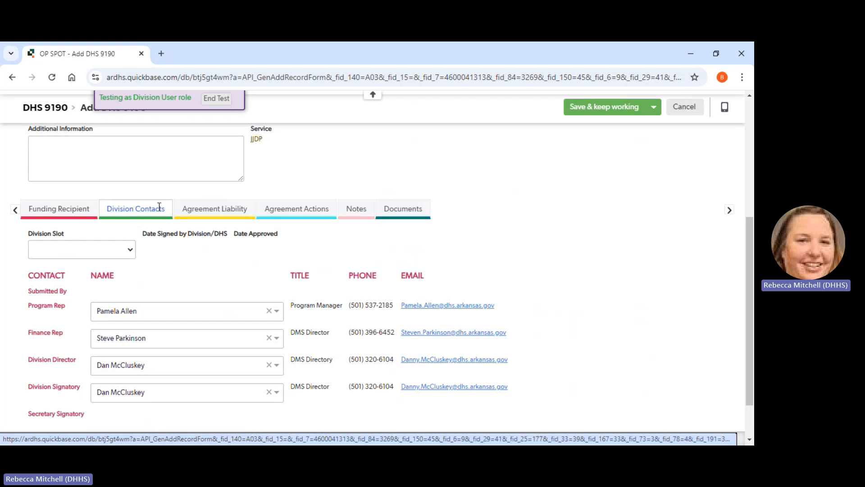
{"action": "left_click", "coordinate": [216, 211]}
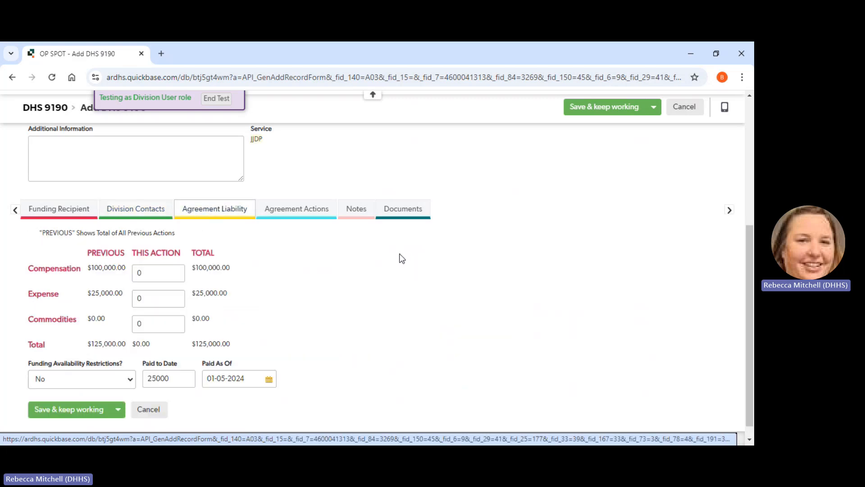
{"action": "left_click", "coordinate": [151, 274]}
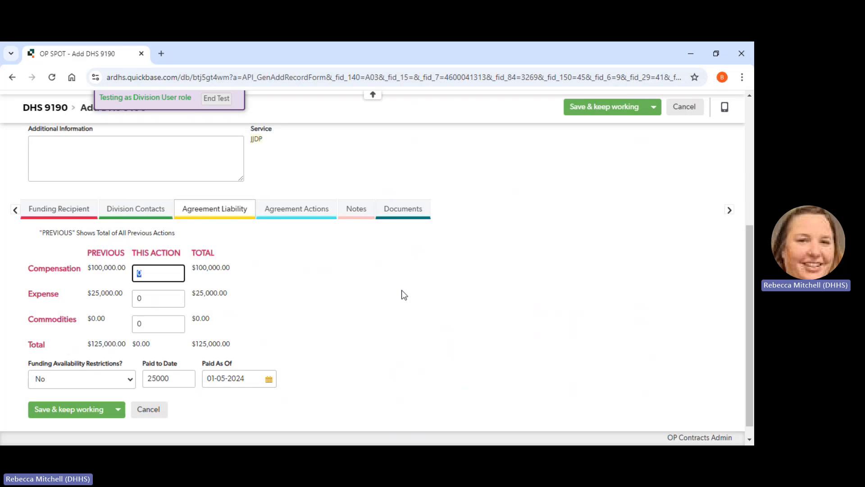
{"action": "type", "text": "1000000"}
{"action": "left_click", "coordinate": [411, 300]}
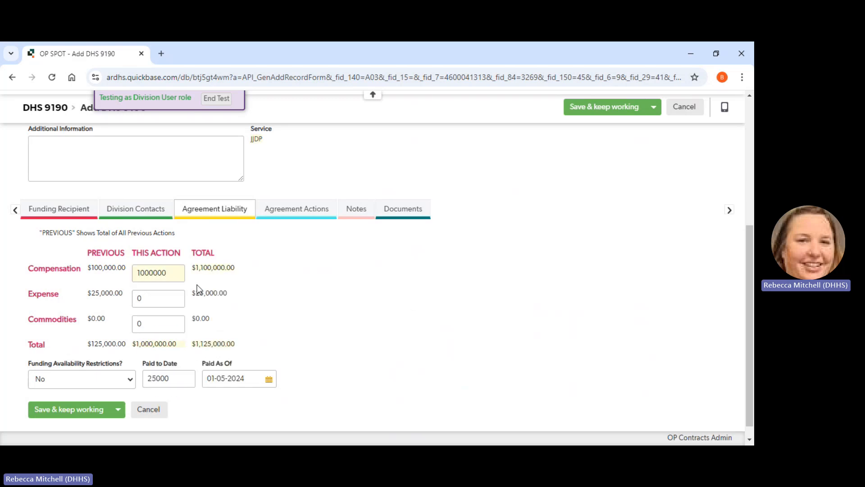
- Clear this action's compensation amount and save the amendment while keeping it open for editing
{"action": "left_click_drag", "start_coordinate": [174, 272], "coordinate": [119, 270]}
{"action": "key", "text": "BackSpace"}
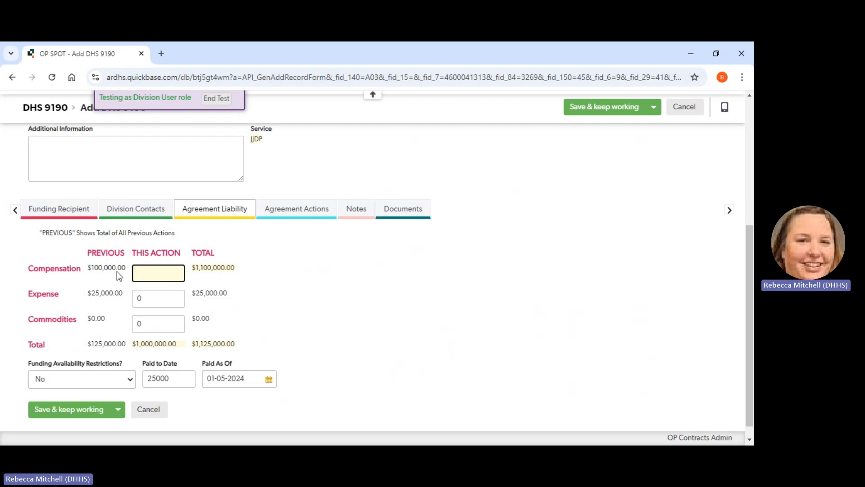
{"action": "left_click", "coordinate": [390, 270]}
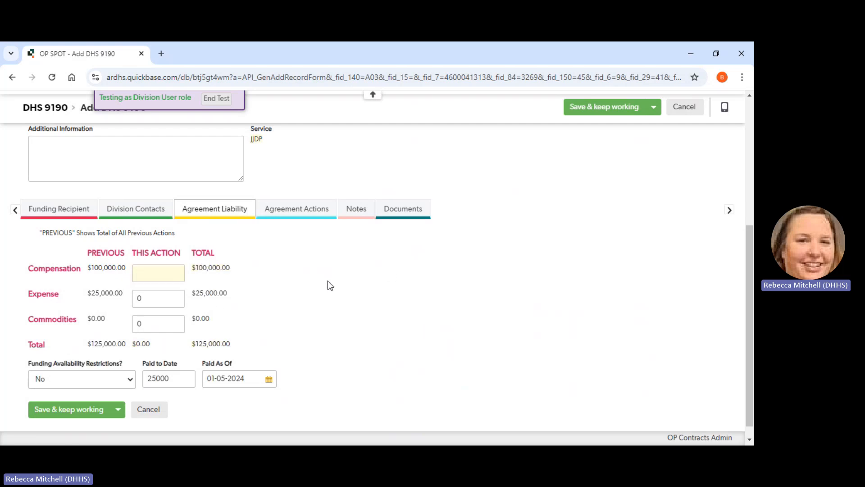
{"action": "left_click", "coordinate": [607, 112]}
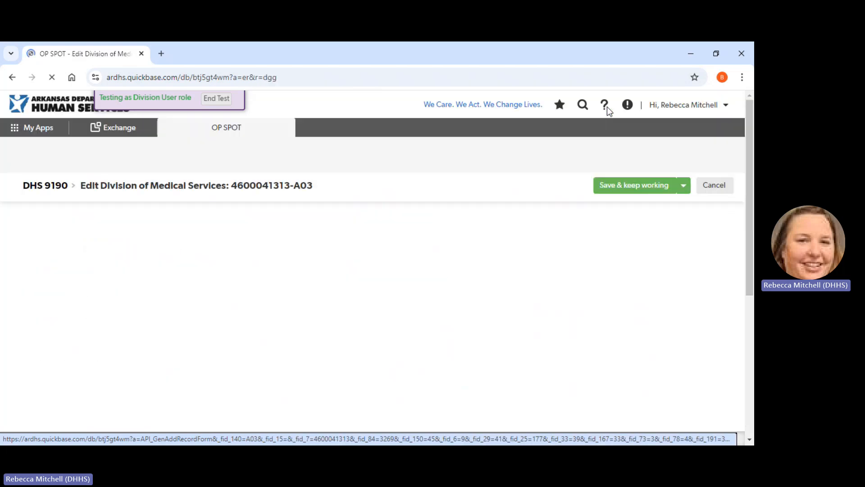
- Examine the saved amendment's funding information, including its purchase orders and PO line items
{"action": "scroll", "coordinate": [407, 287], "scroll_direction": "down", "scroll_amount": 2}
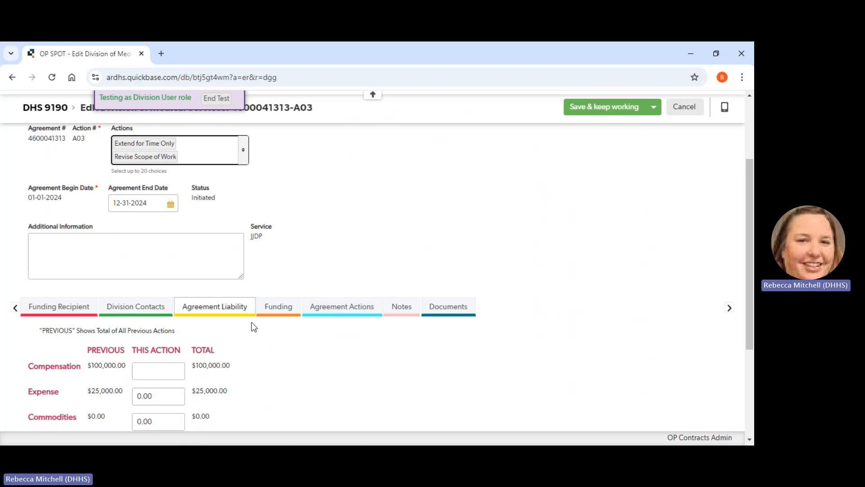
{"action": "left_click", "coordinate": [283, 311]}
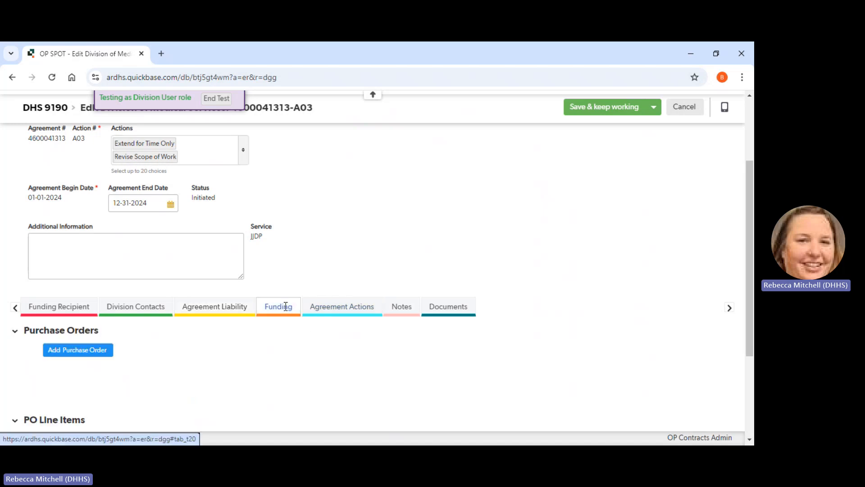
{"action": "scroll", "coordinate": [390, 242], "scroll_direction": "down", "scroll_amount": 4}
{"action": "scroll", "coordinate": [390, 243], "scroll_direction": "down", "scroll_amount": 1}
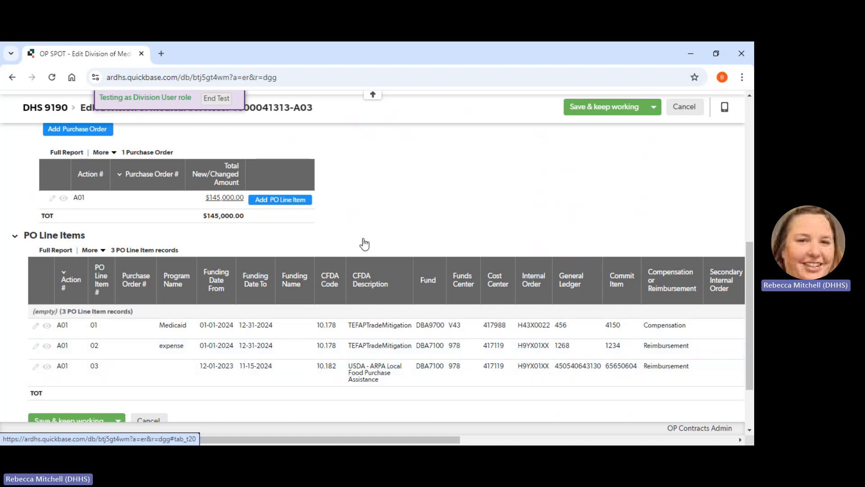
{"action": "scroll", "coordinate": [364, 244], "scroll_direction": "up", "scroll_amount": 7}
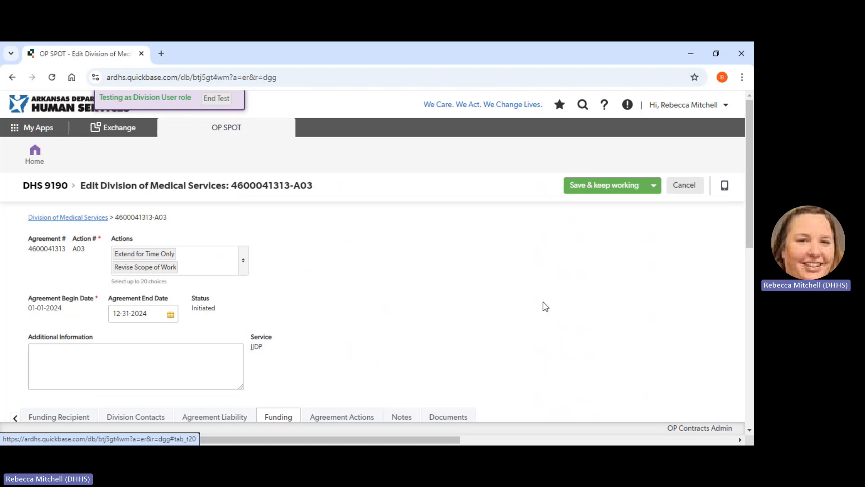
{"action": "scroll", "coordinate": [543, 300], "scroll_direction": "down", "scroll_amount": 1}
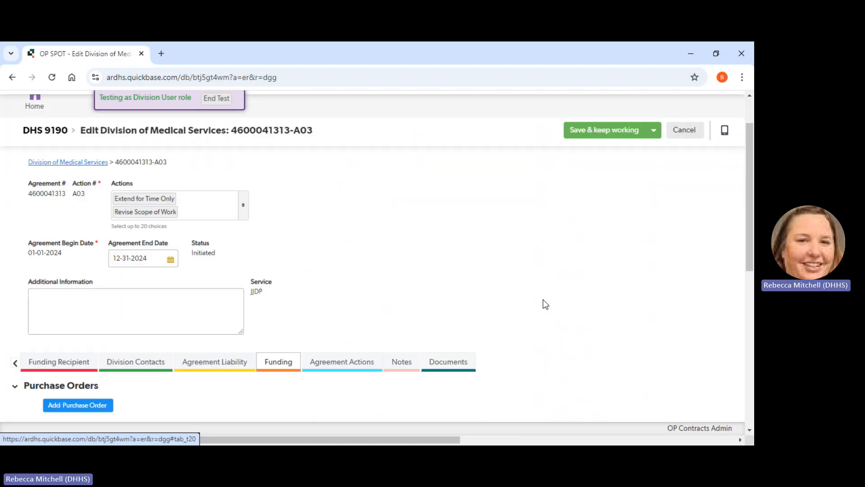
{"action": "scroll", "coordinate": [542, 299], "scroll_direction": "down", "scroll_amount": 1}
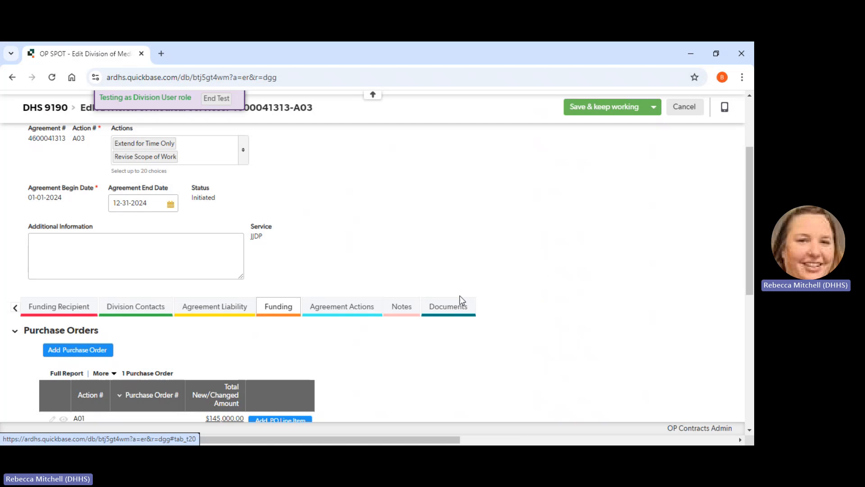
- Open a blank document entry for the amendment and cancel it without adding a file
{"action": "left_click", "coordinate": [458, 310]}
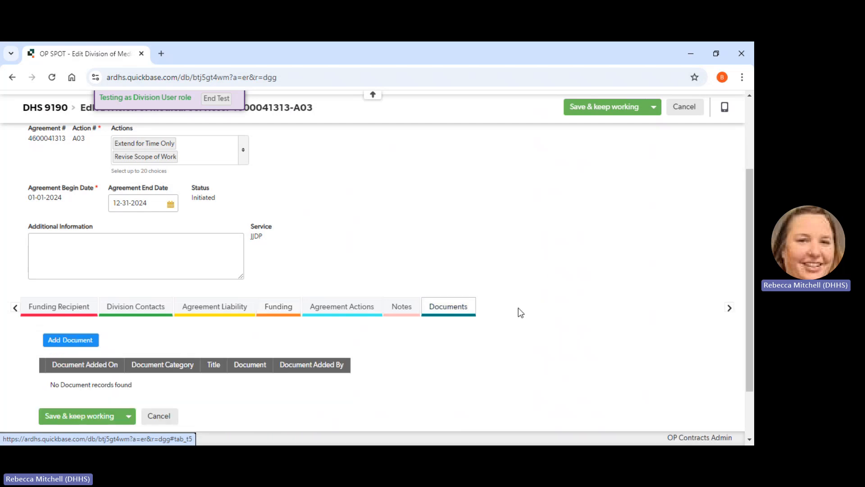
{"action": "scroll", "coordinate": [518, 307], "scroll_direction": "down", "scroll_amount": 2}
{"action": "left_click", "coordinate": [70, 274]}
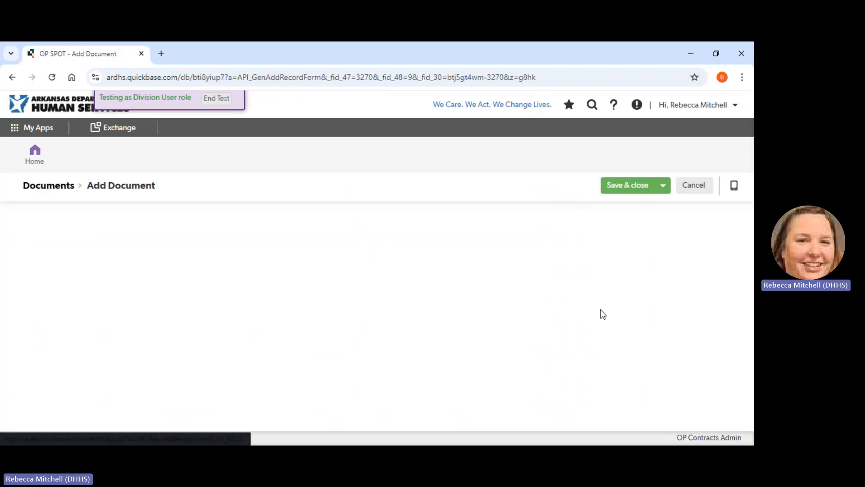
{"action": "left_click", "coordinate": [677, 191]}
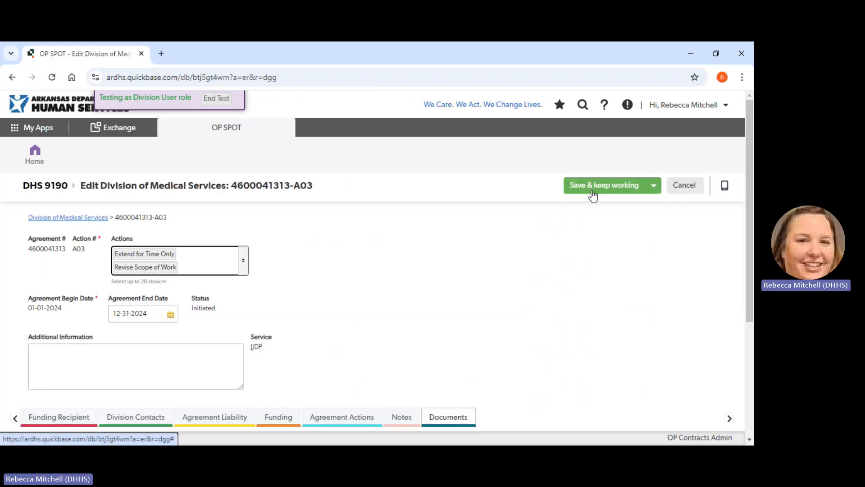
- Save and close the A03 amendment, and submit the saved DHS 9190 record
{"action": "left_click", "coordinate": [658, 192]}
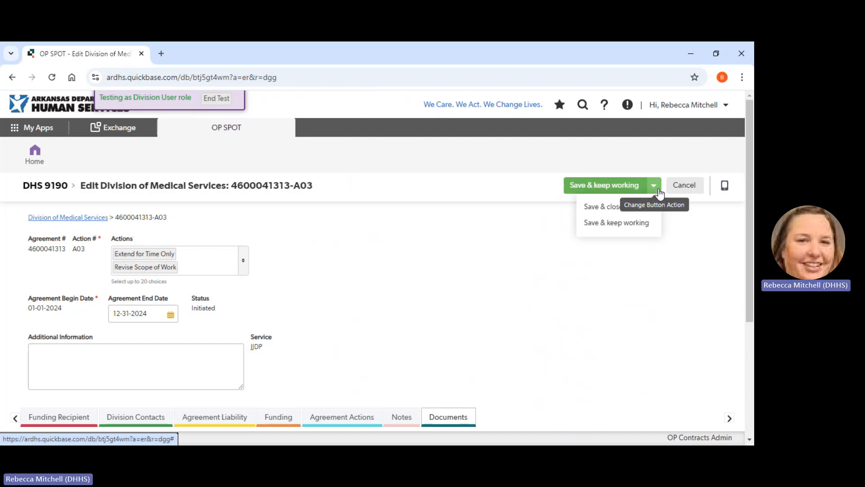
{"action": "left_click", "coordinate": [632, 210]}
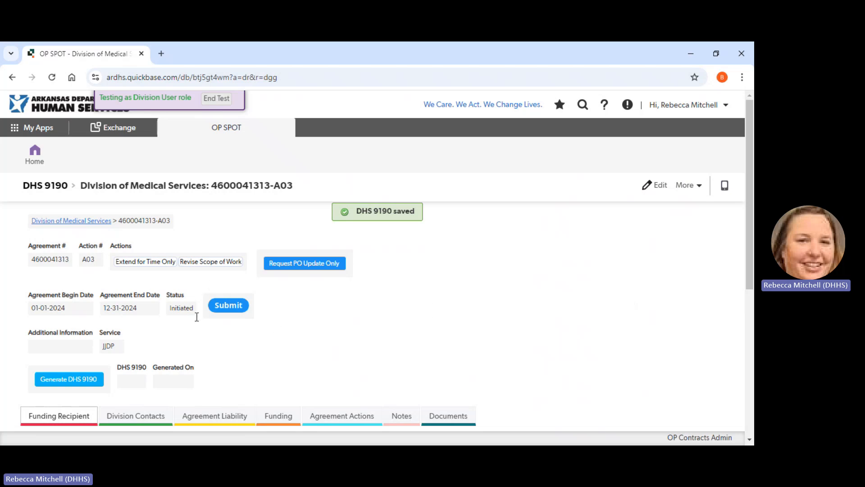
{"action": "scroll", "coordinate": [306, 339], "scroll_direction": "down", "scroll_amount": 1}
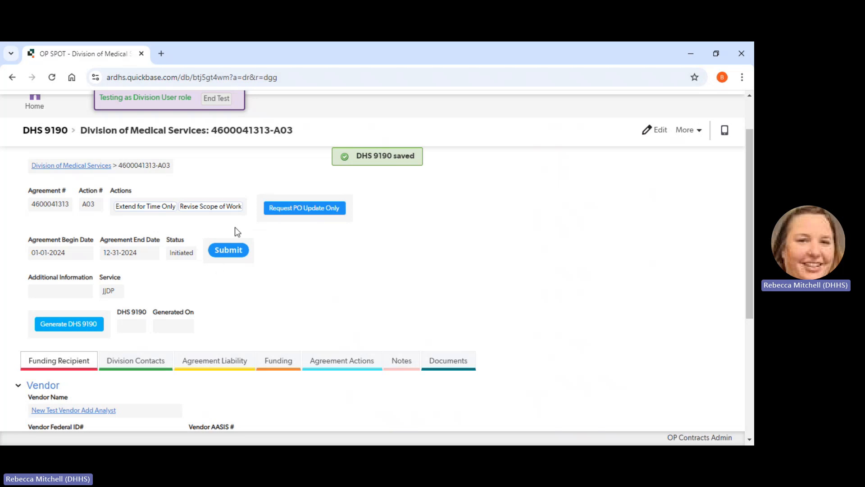
{"action": "left_click", "coordinate": [228, 253]}
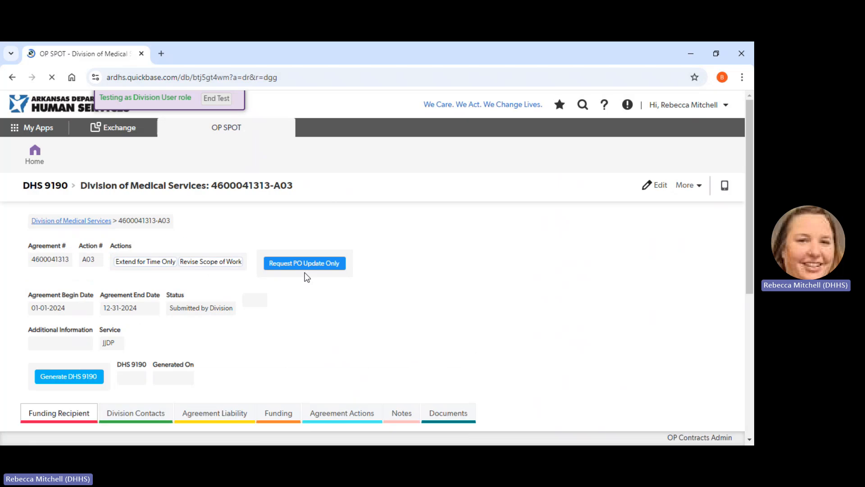
- Check the submitted amendment's status and look over its agreement details and vendor information
{"action": "left_click_drag", "start_coordinate": [169, 308], "coordinate": [234, 310]}
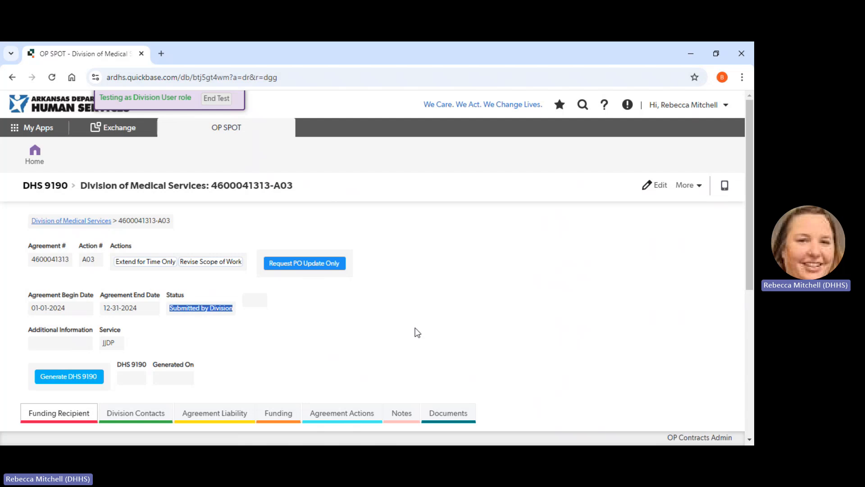
{"action": "scroll", "coordinate": [414, 333], "scroll_direction": "down", "scroll_amount": 3}
{"action": "scroll", "coordinate": [415, 332], "scroll_direction": "up", "scroll_amount": 3}
{"action": "scroll", "coordinate": [415, 328], "scroll_direction": "down", "scroll_amount": 3}
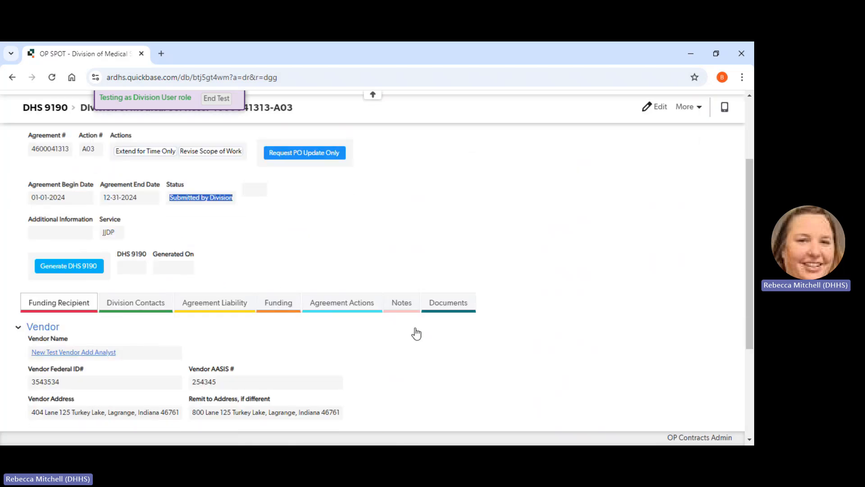
{"action": "scroll", "coordinate": [416, 333], "scroll_direction": "up", "scroll_amount": 3}
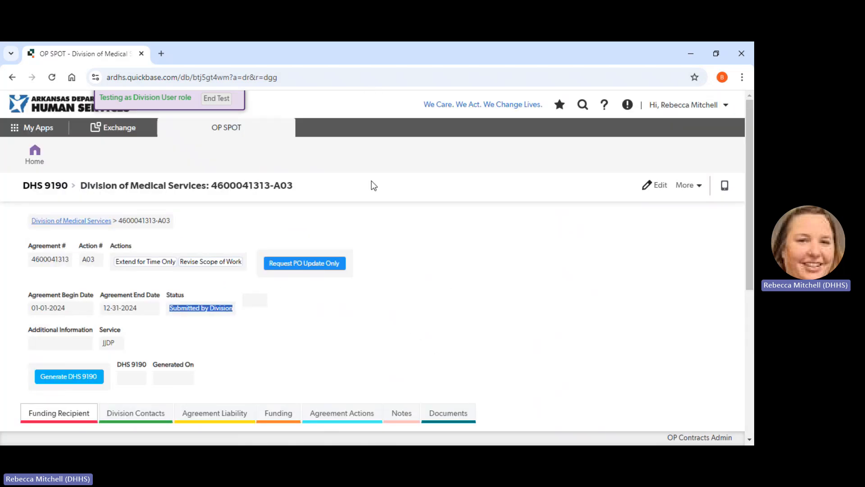